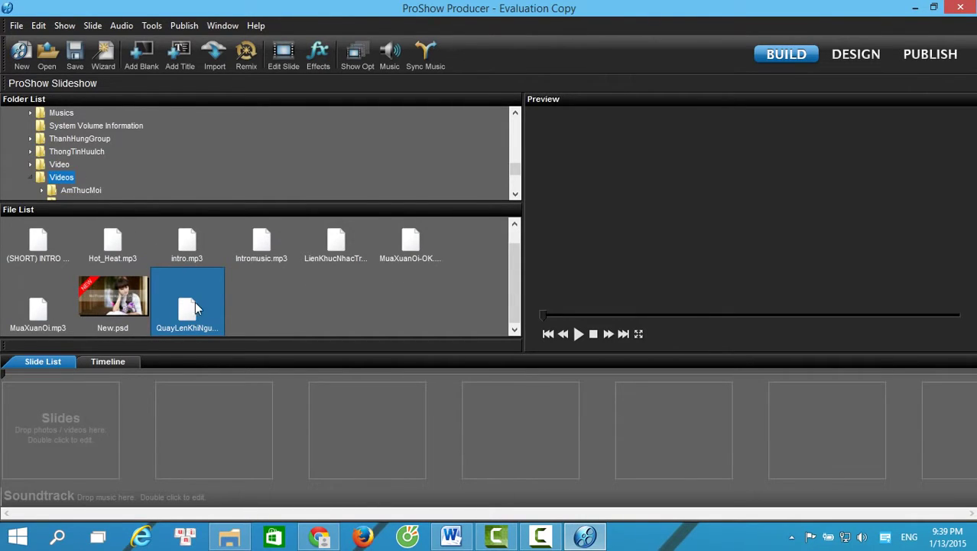
# Step: Add QuayLenKhiNgu.mp4 from the Videos folder to the show as a slide and play its preview
pyautogui.rightClick(175, 295)
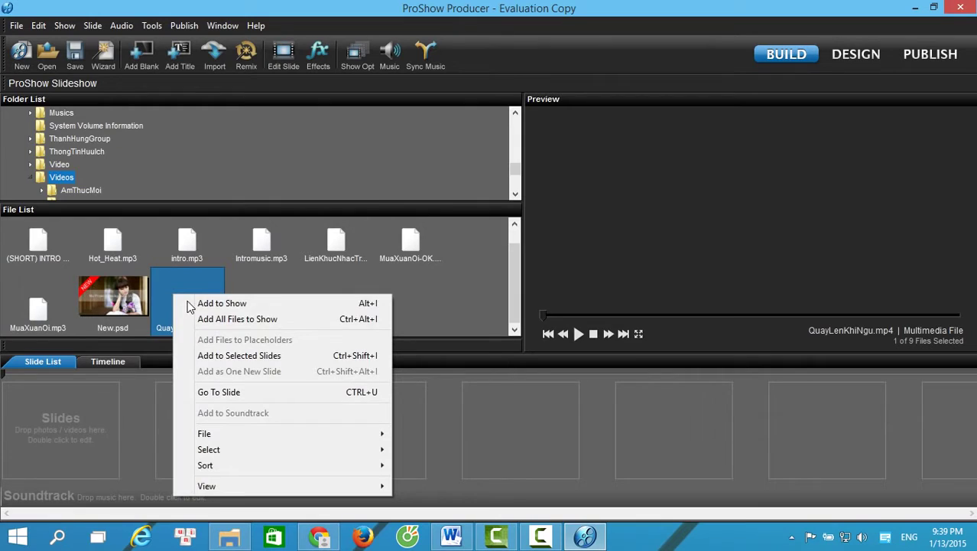
pyautogui.click(234, 304)
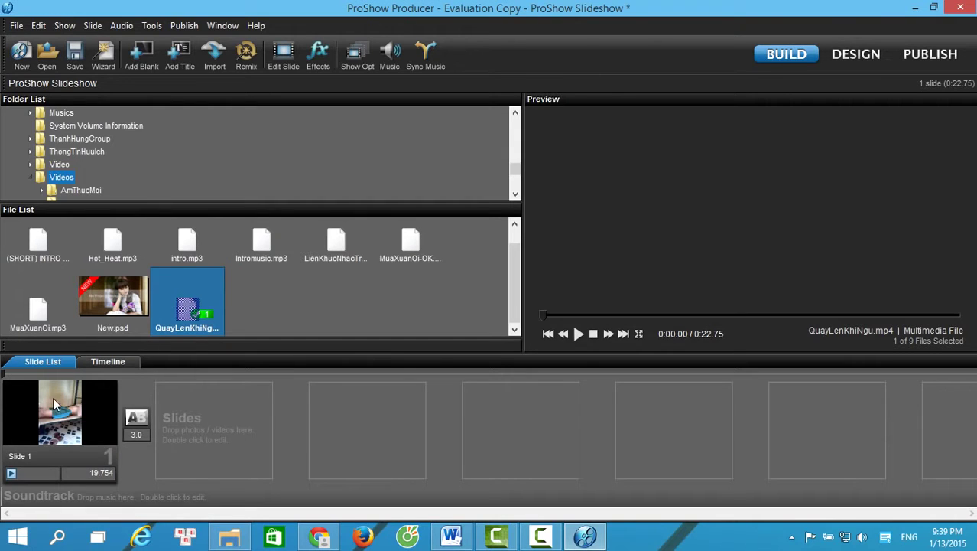
pyautogui.click(33, 402)
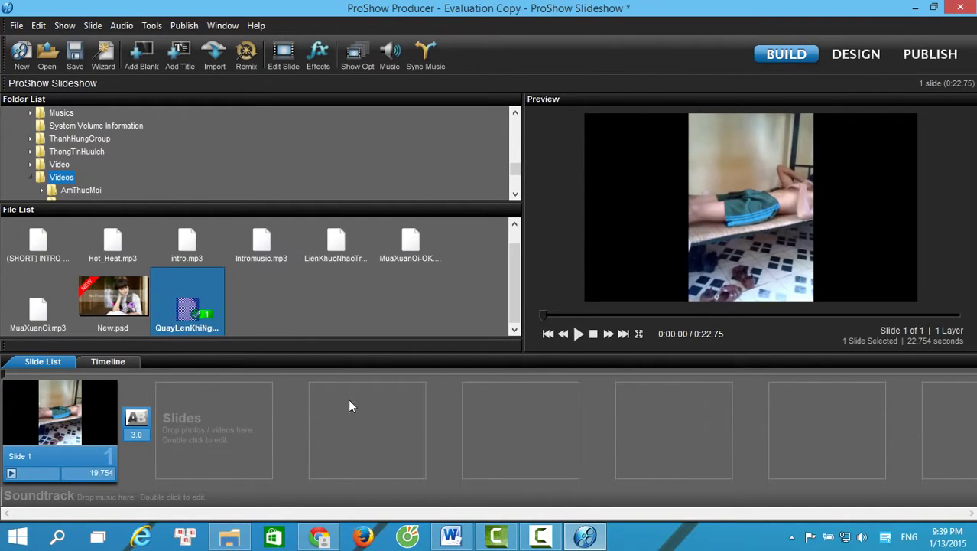
pyautogui.click(579, 334)
# Step: Mute the QuayLenKhiNgu video layer by setting its clip volume to 0%, and preview the slide
pyautogui.doubleClick(67, 415)
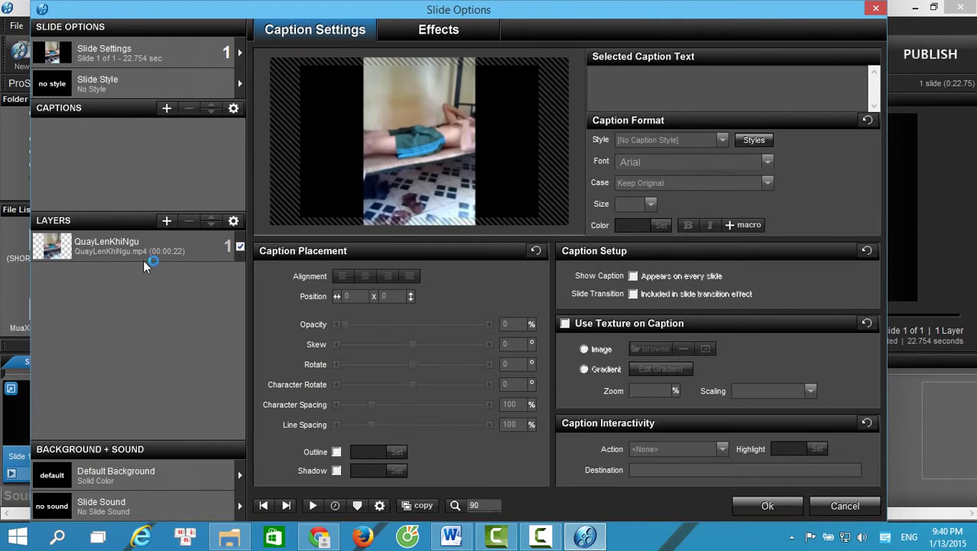
pyautogui.click(117, 253)
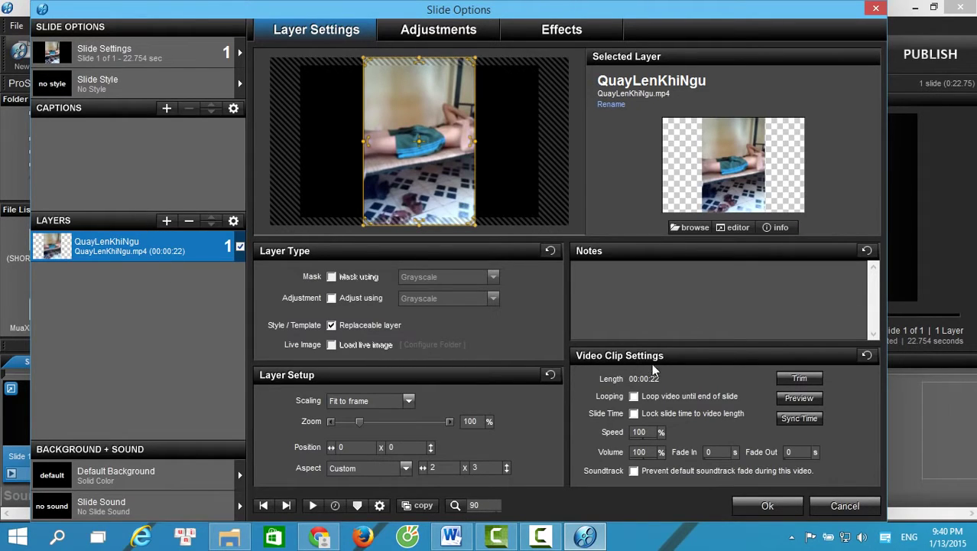
pyautogui.click(654, 453)
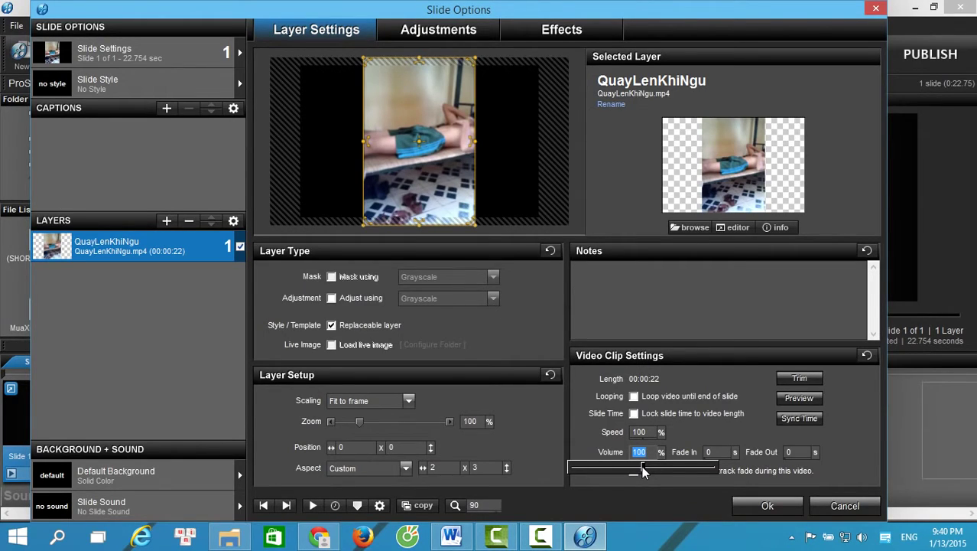
pyautogui.moveTo(641, 466); pyautogui.dragTo(548, 464)
pyautogui.moveTo(570, 473)
pyautogui.mouseDown()
pyautogui.moveTo(720, 475)
pyautogui.moveTo(564, 476)
pyautogui.mouseUp()
pyautogui.click(646, 498)
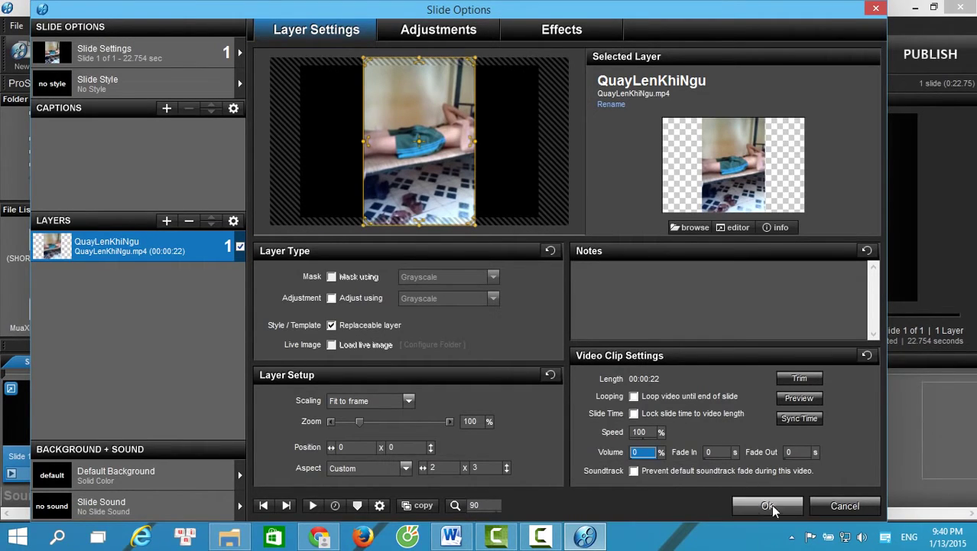
pyautogui.click(769, 506)
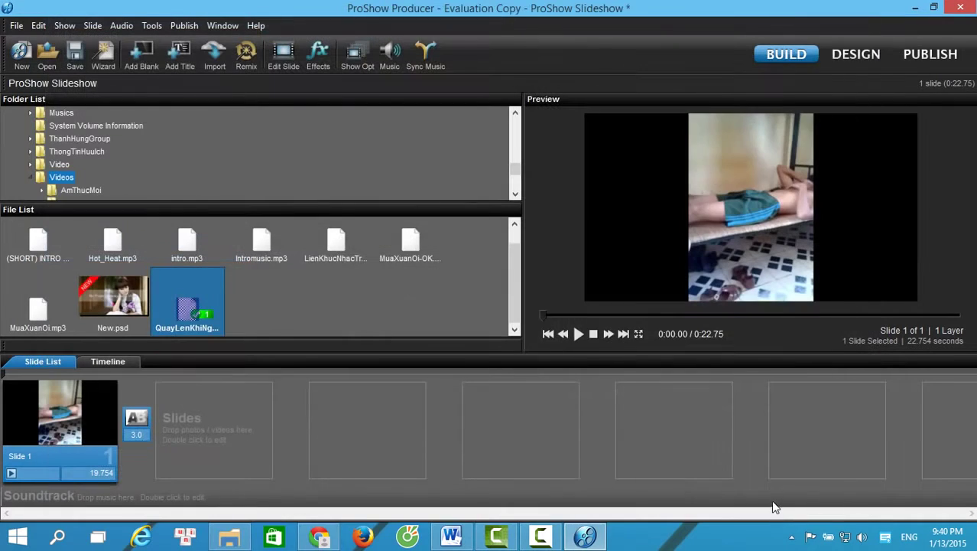
pyautogui.click(582, 330)
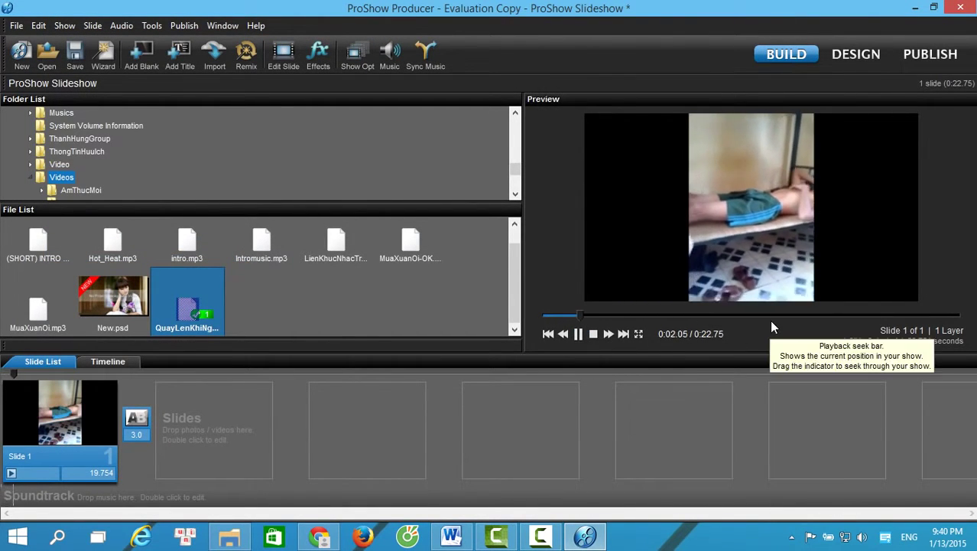
pyautogui.click(580, 334)
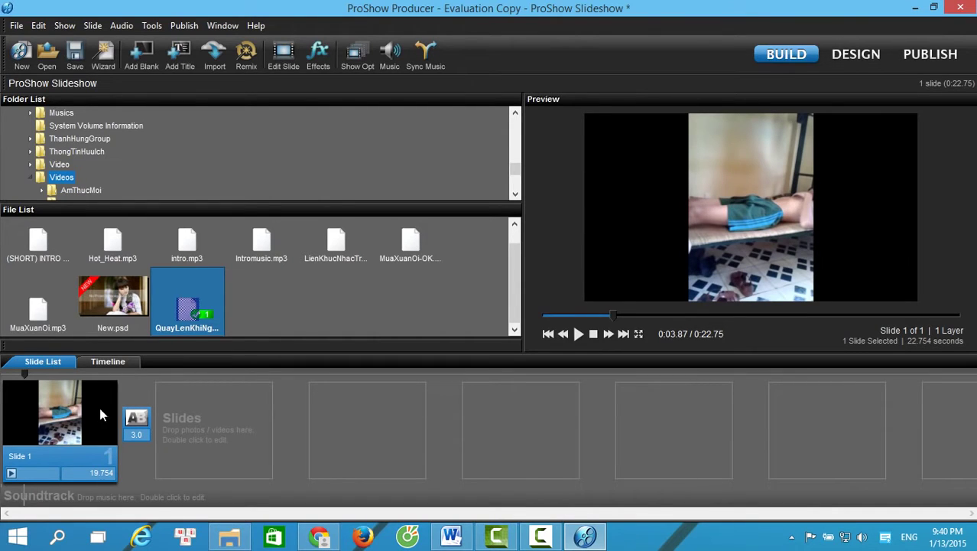
# Step: Add Hot_Heat.mp3 from the Videos folder as the sound of Slide 1 and preview the show
pyautogui.doubleClick(61, 403)
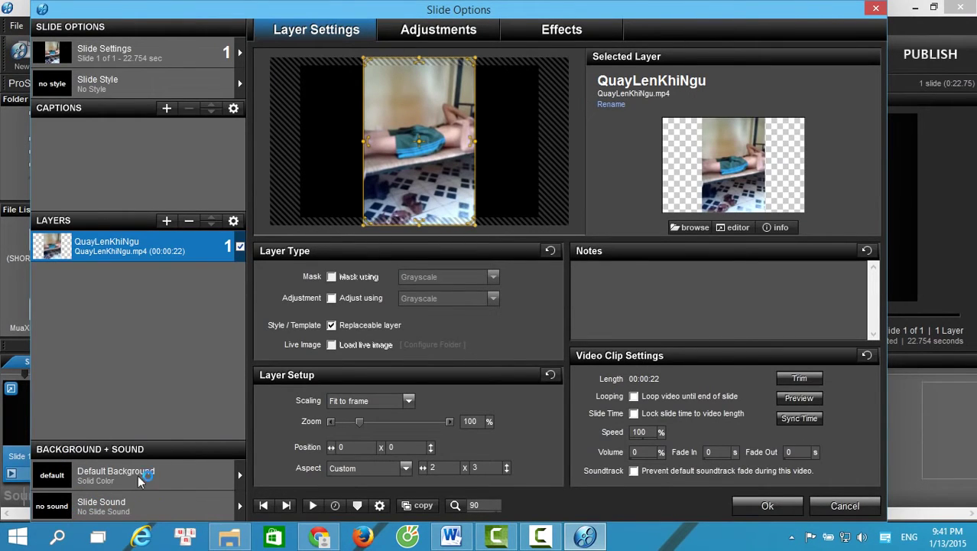
pyautogui.click(109, 509)
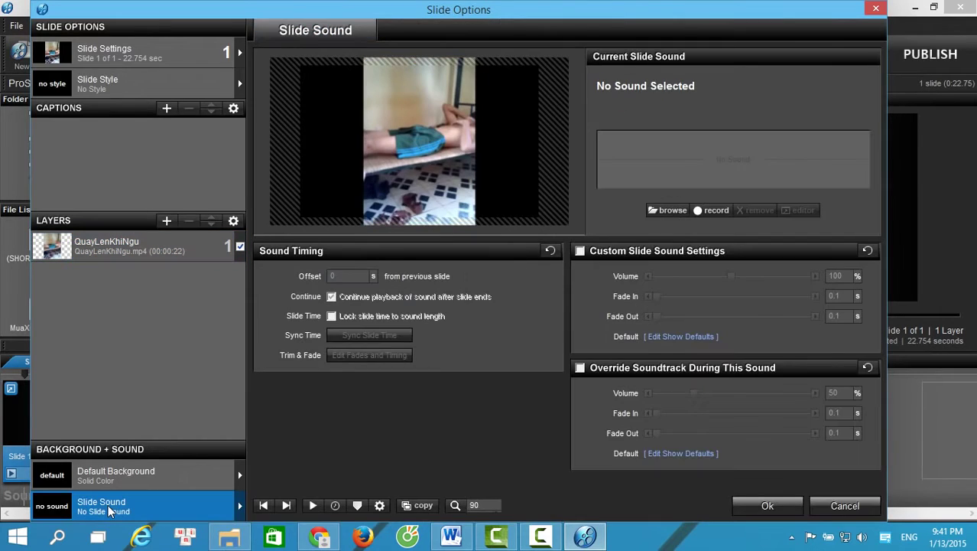
pyautogui.click(667, 211)
pyautogui.click(713, 218)
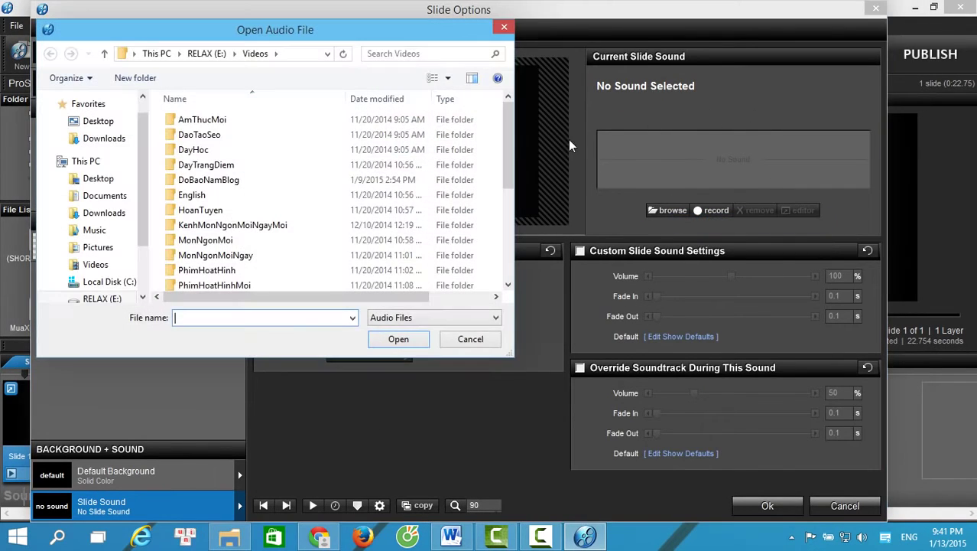
pyautogui.moveTo(511, 142); pyautogui.dragTo(513, 231)
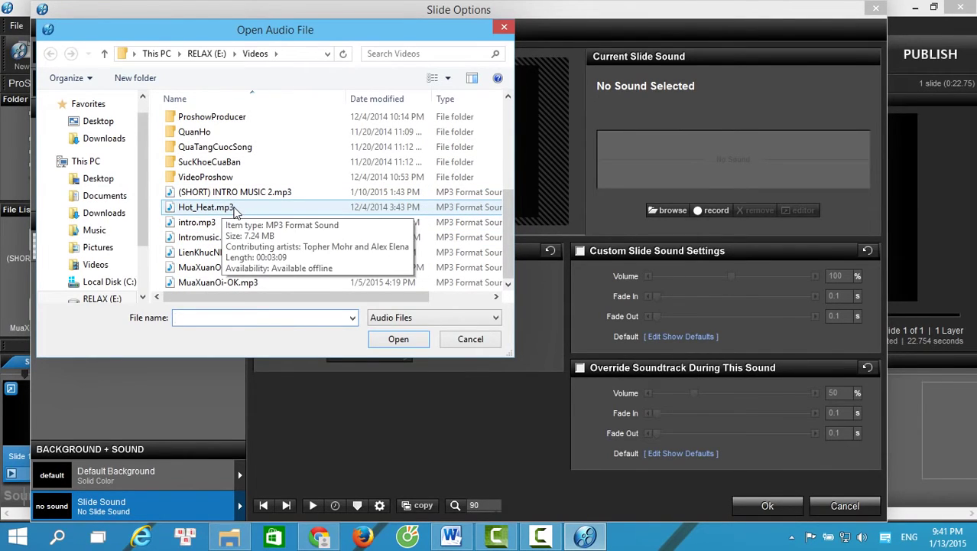
pyautogui.click(205, 208)
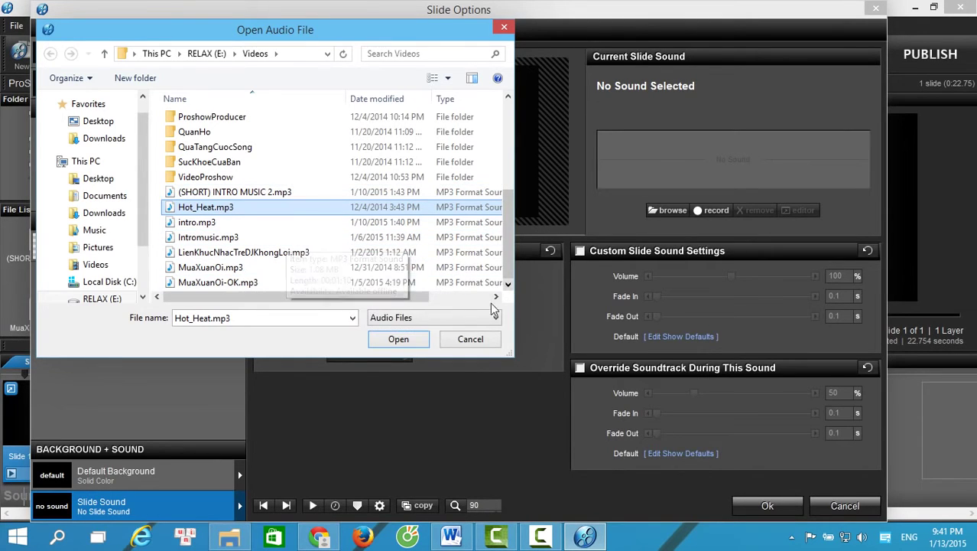
pyautogui.click(399, 341)
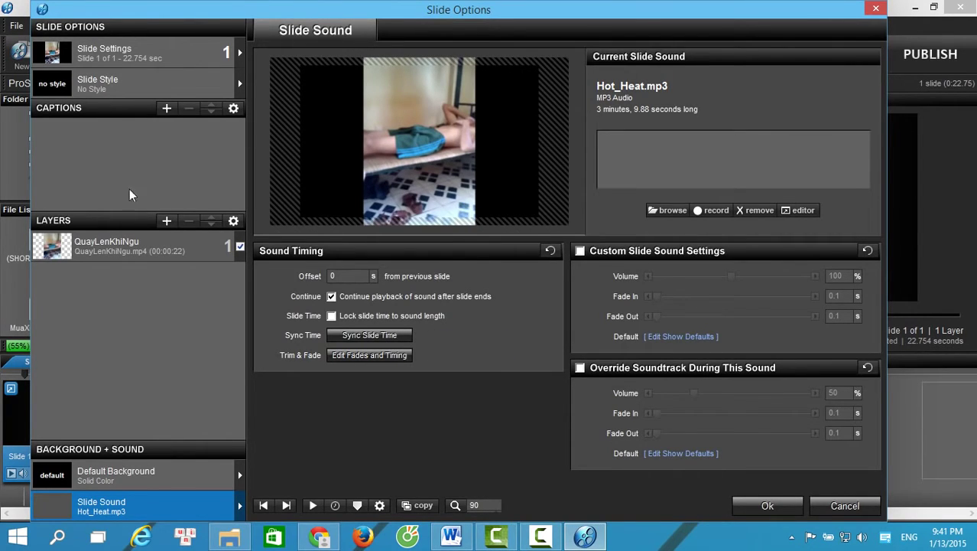
pyautogui.moveTo(236, 15); pyautogui.dragTo(335, 28)
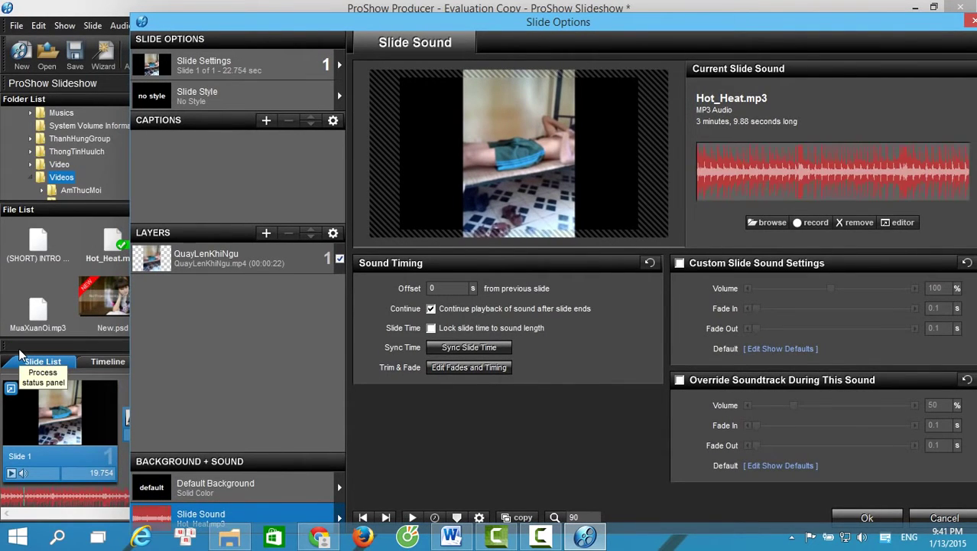
pyautogui.moveTo(802, 29); pyautogui.dragTo(712, 28)
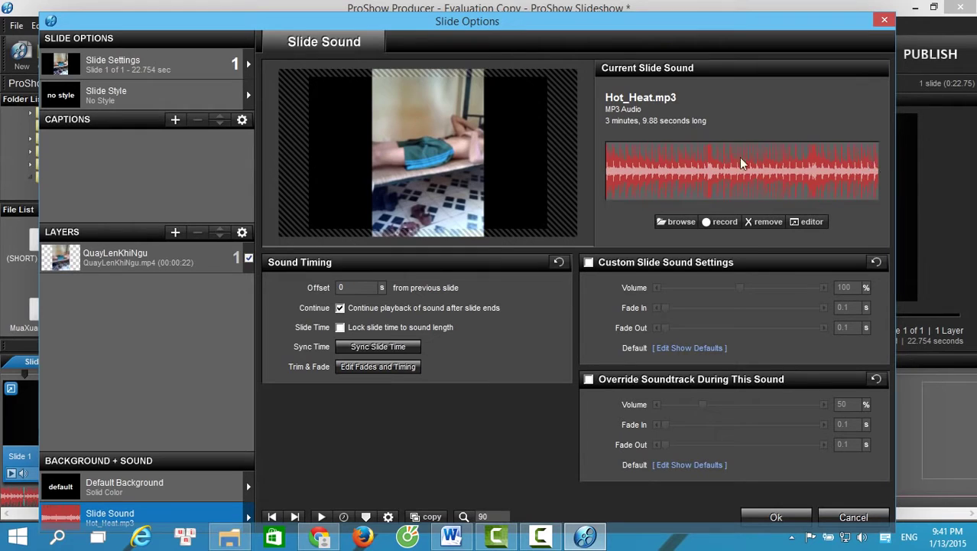
pyautogui.click(776, 518)
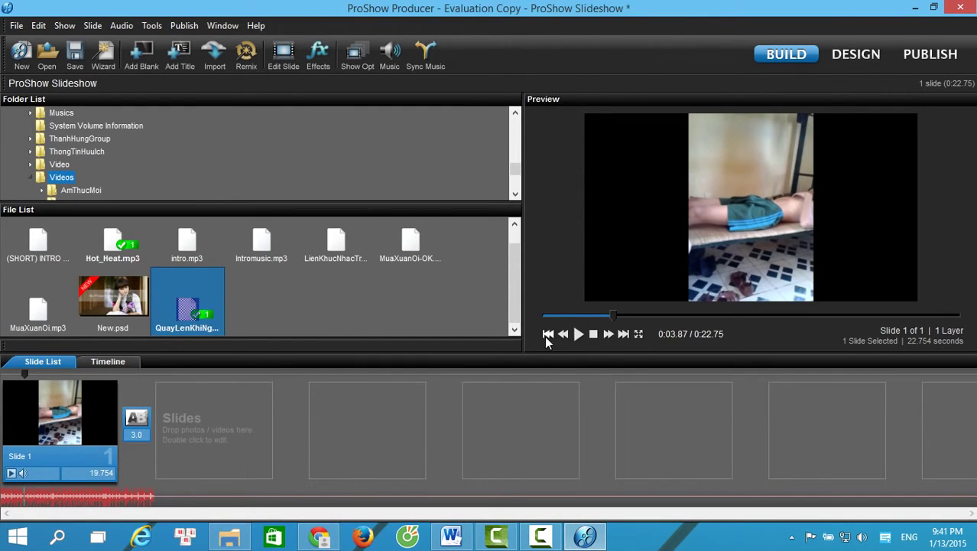
pyautogui.click(578, 334)
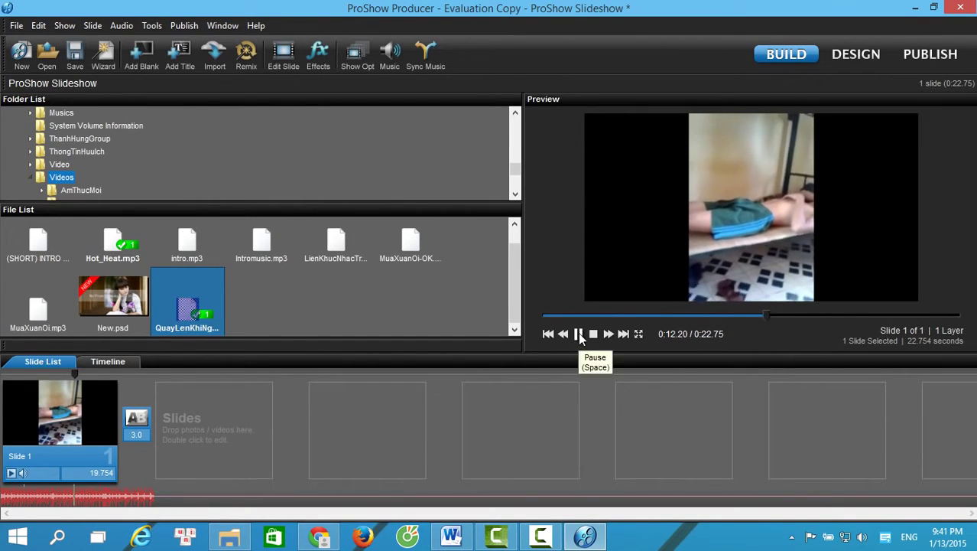
pyautogui.click(579, 341)
# Step: Replace the sound of Slide 1 with Intromusic.mp3 from the Videos folder and preview the show
pyautogui.doubleClick(37, 411)
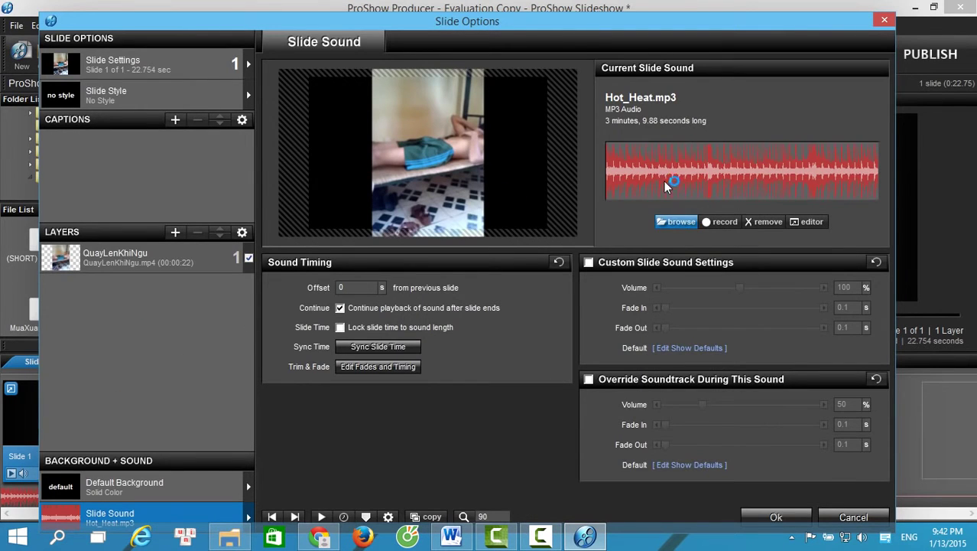
pyautogui.click(674, 222)
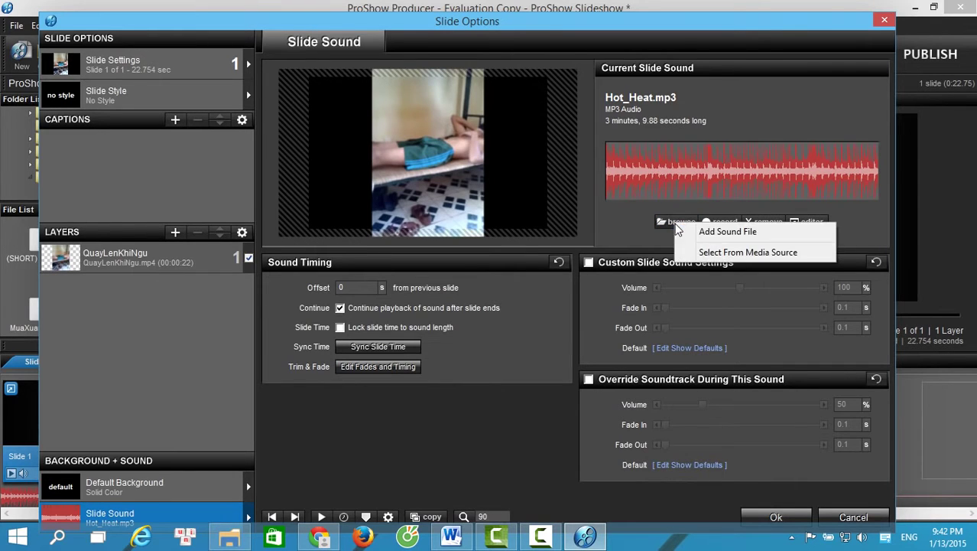
pyautogui.click(728, 230)
pyautogui.moveTo(520, 147); pyautogui.dragTo(511, 237)
pyautogui.click(218, 248)
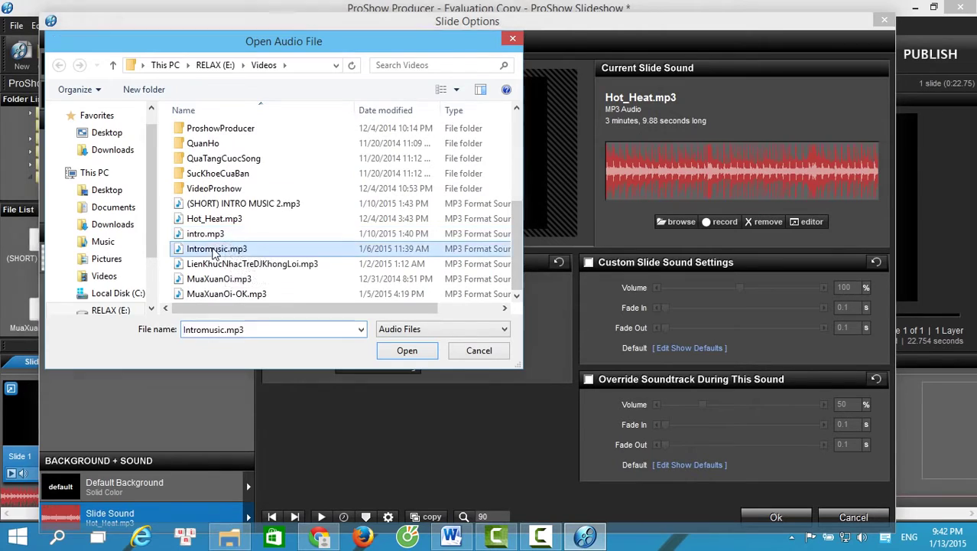
pyautogui.click(406, 350)
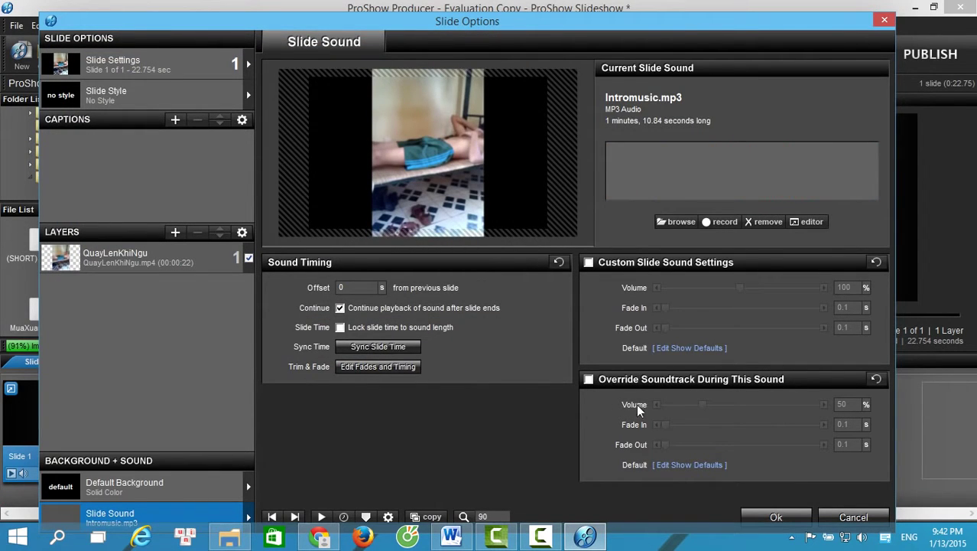
pyautogui.click(776, 517)
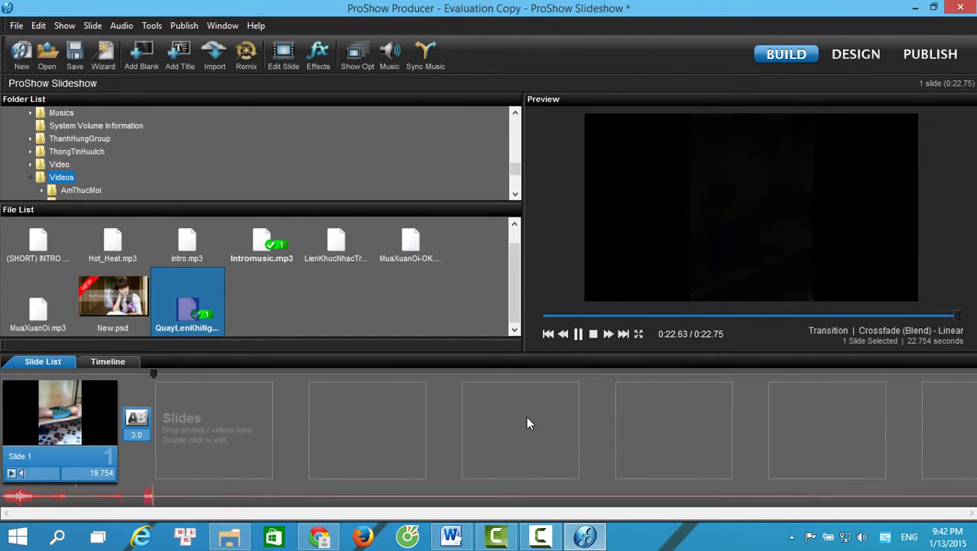
pyautogui.click(578, 333)
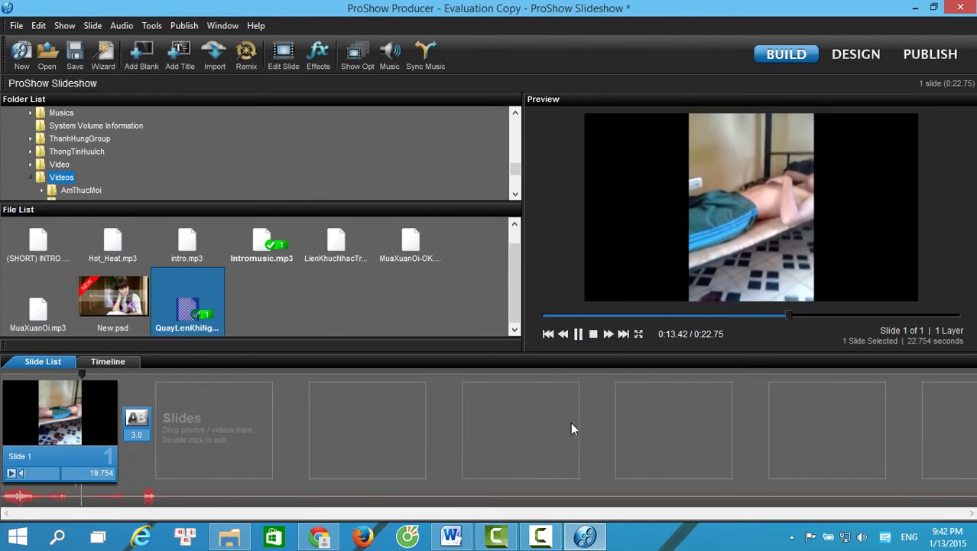
pyautogui.click(609, 333)
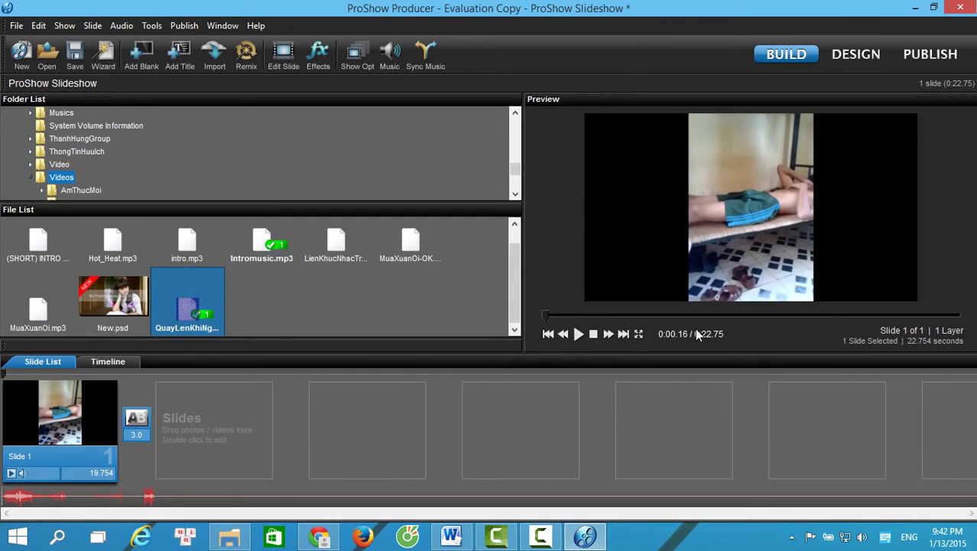
pyautogui.click(578, 333)
# Step: Switch to File Explorer, listen to Intromusic.mp3 in the media player, seek to 00:22, and close the player
pyautogui.click(228, 536)
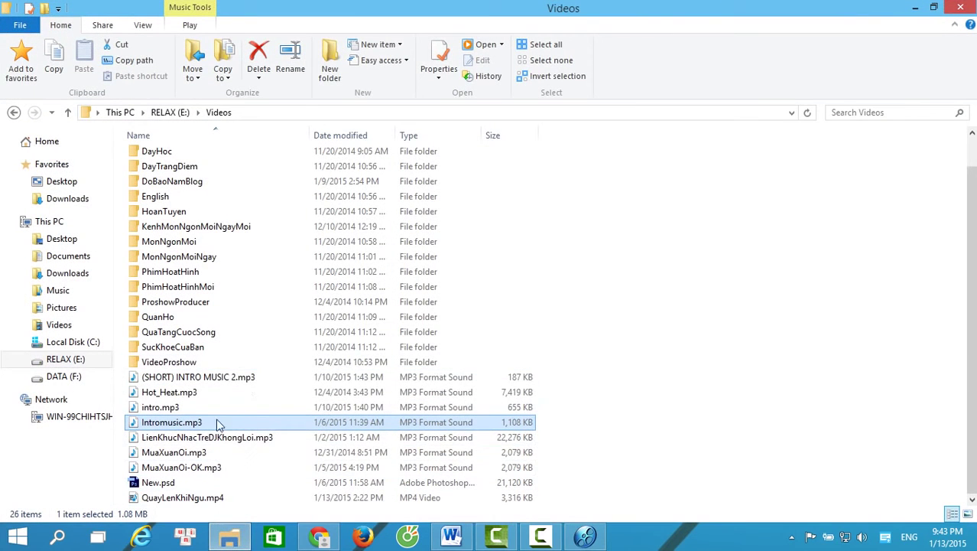
pyautogui.doubleClick(187, 423)
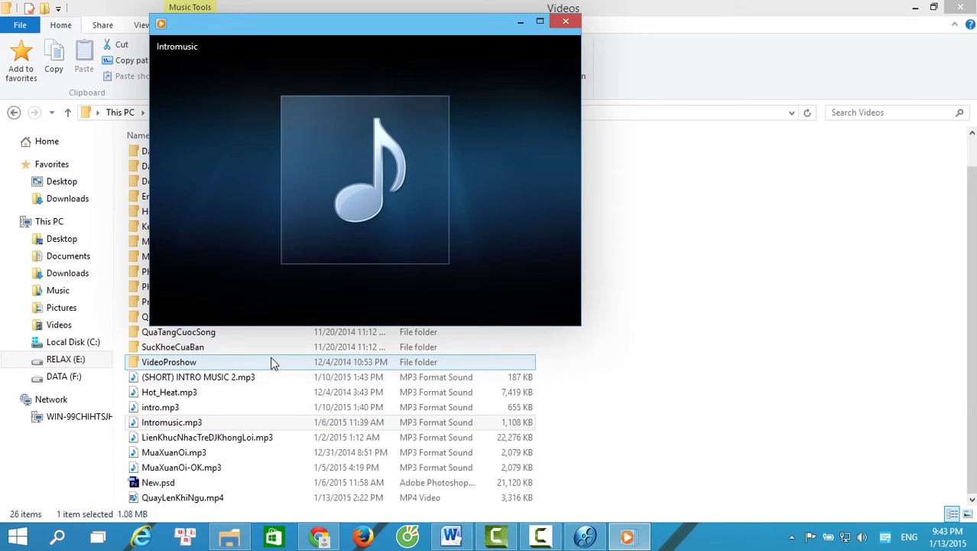
pyautogui.moveTo(272, 27); pyautogui.dragTo(264, 64)
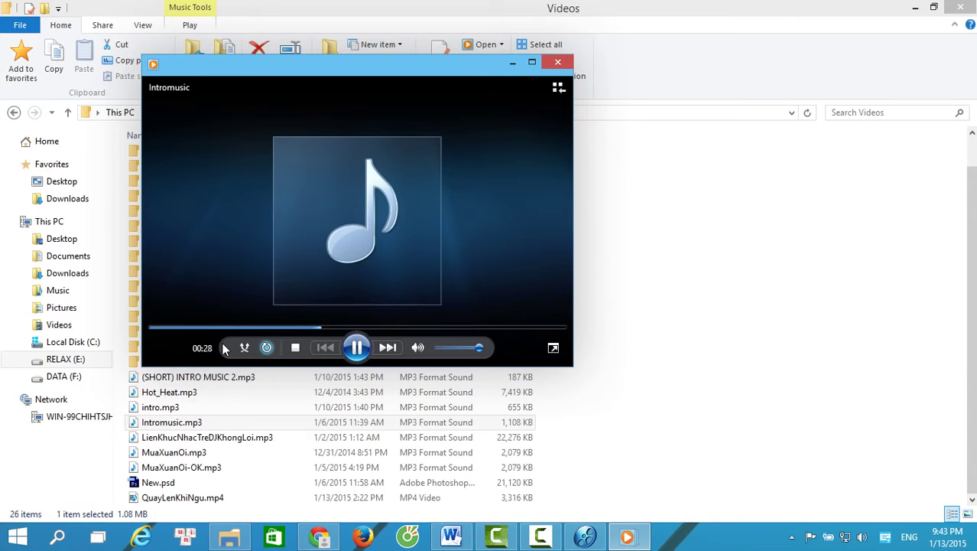
pyautogui.click(357, 347)
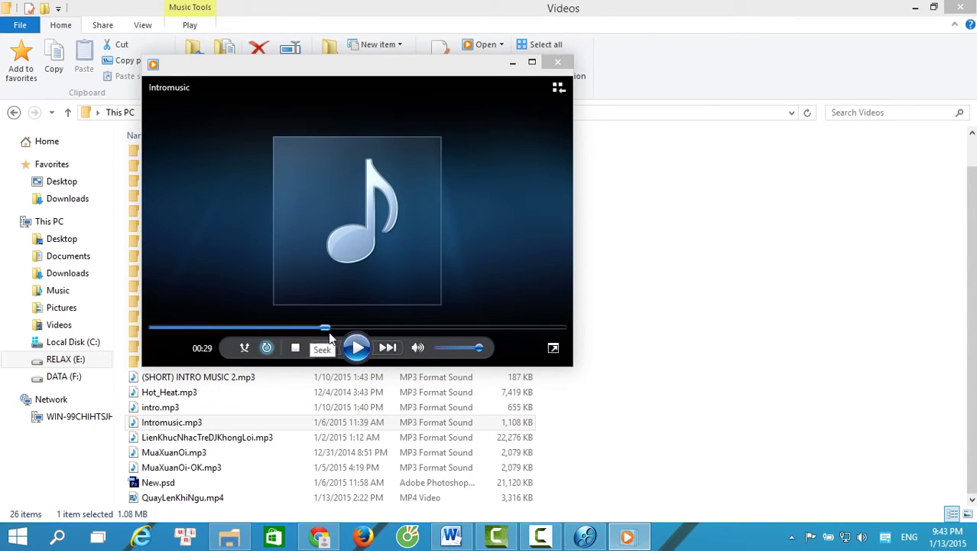
pyautogui.click(289, 328)
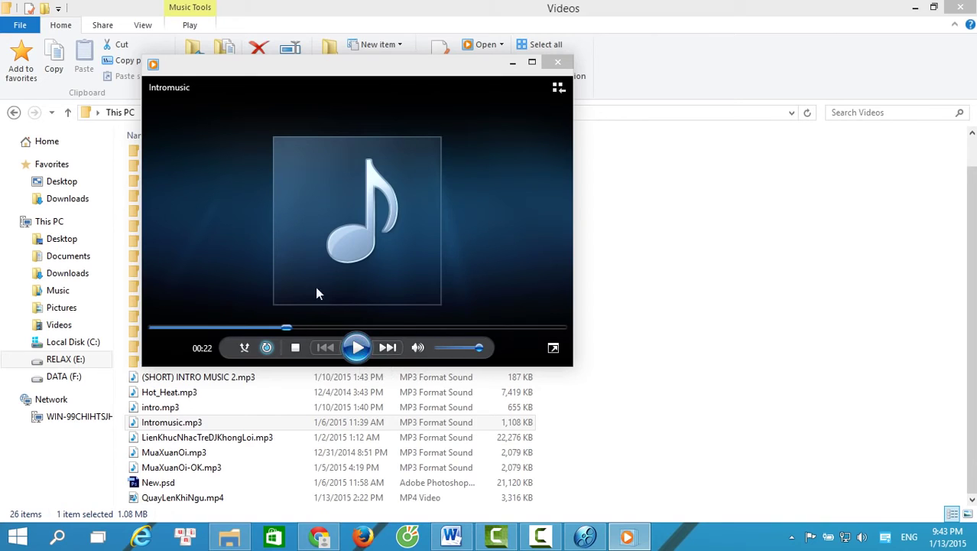
pyautogui.click(557, 63)
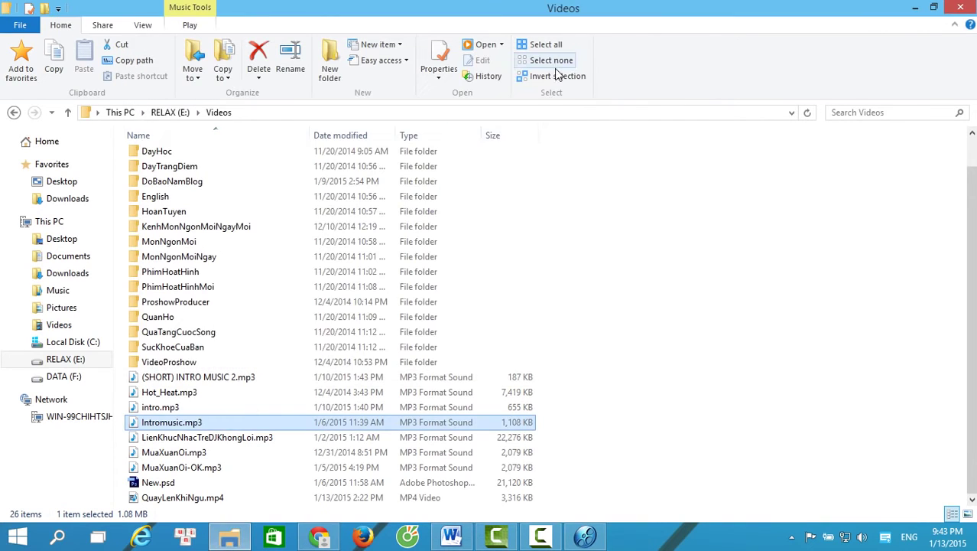
# Step: Switch to ProShow Producer and set the start of Slide 1's Intromusic.mp3 sound to 22 seconds in the fades and timing editor
pyautogui.click(585, 537)
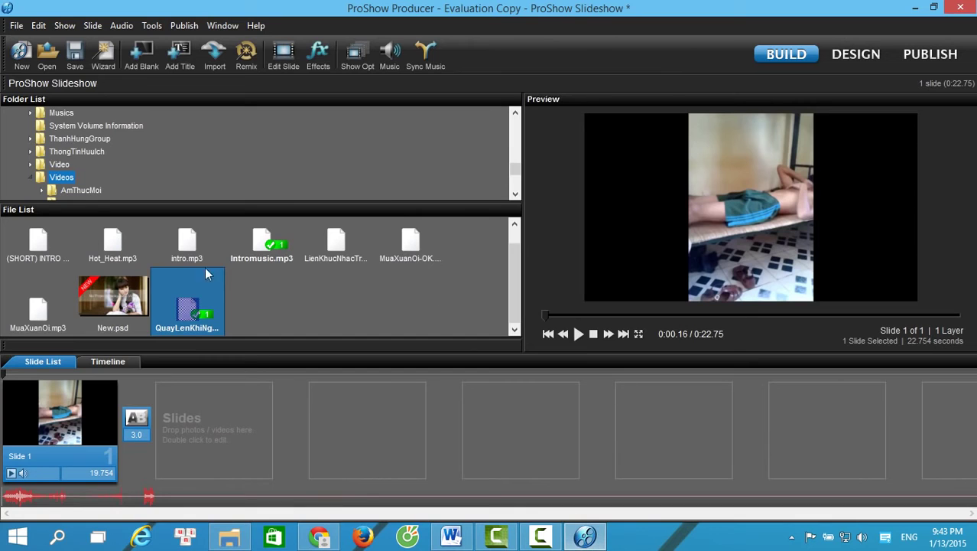
pyautogui.doubleClick(64, 411)
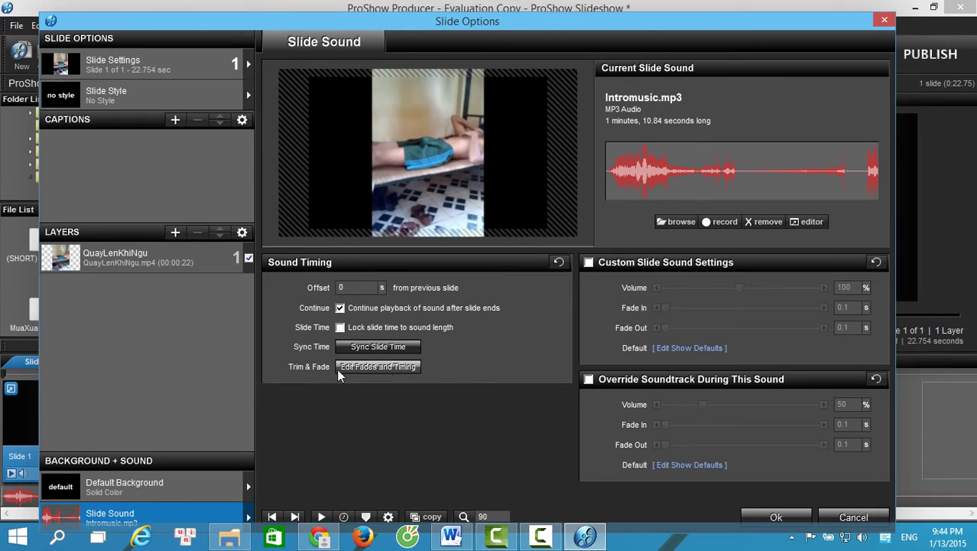
pyautogui.click(379, 367)
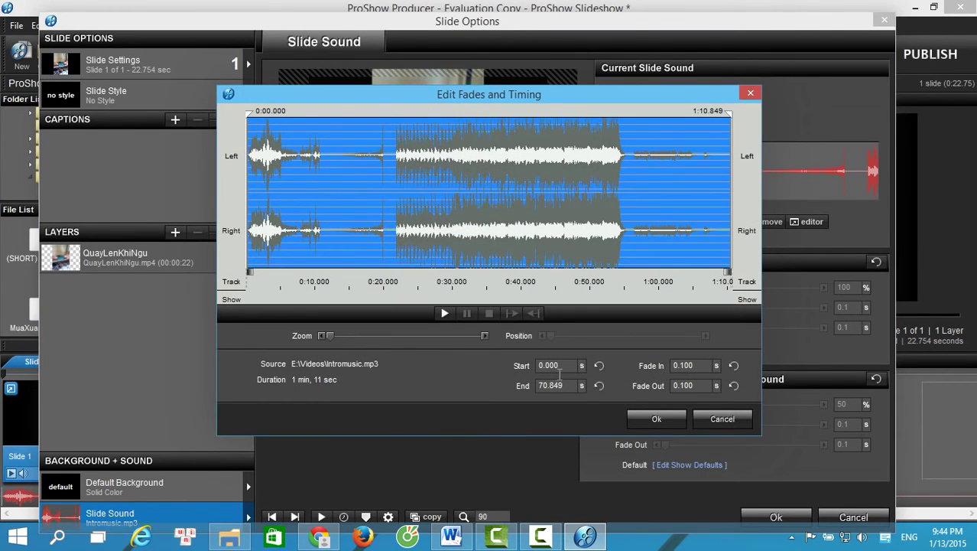
pyautogui.click(559, 368)
pyautogui.write('22')
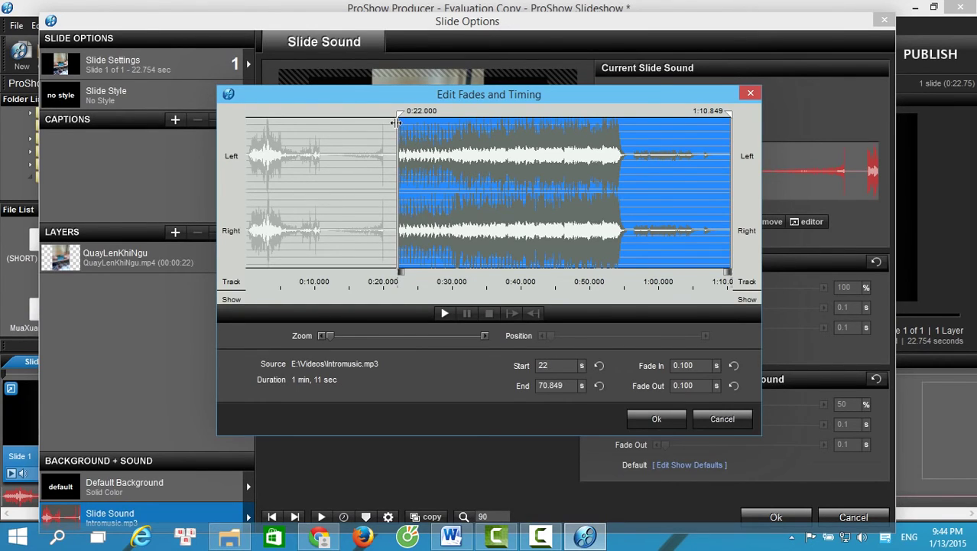
# Step: Shift the sound's start marker to 21.895 seconds, set it back to 22 seconds, apply the trim and preview the show
pyautogui.moveTo(403, 120)
pyautogui.mouseDown()
pyautogui.moveTo(313, 120)
pyautogui.moveTo(555, 122)
pyautogui.moveTo(341, 121)
pyautogui.moveTo(398, 123)
pyautogui.mouseUp()
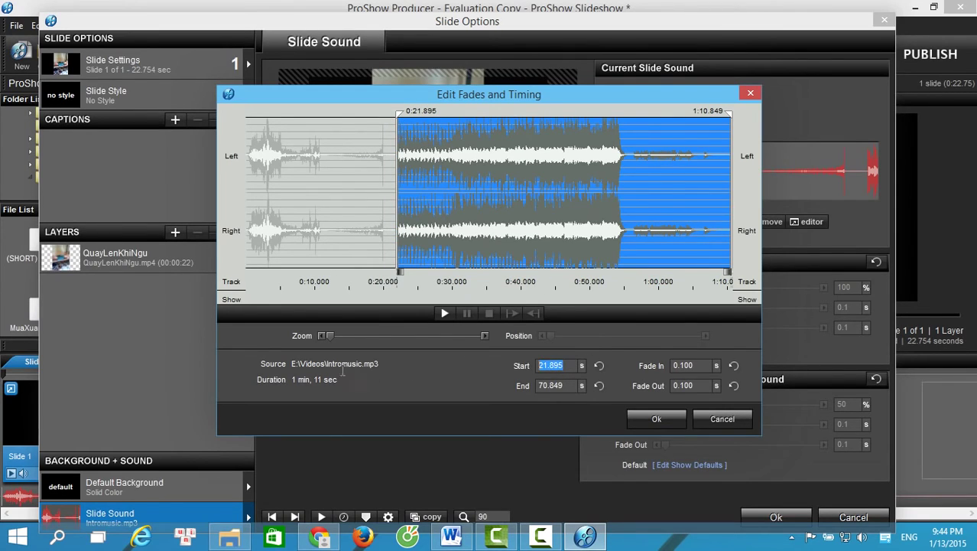
pyautogui.write('22')
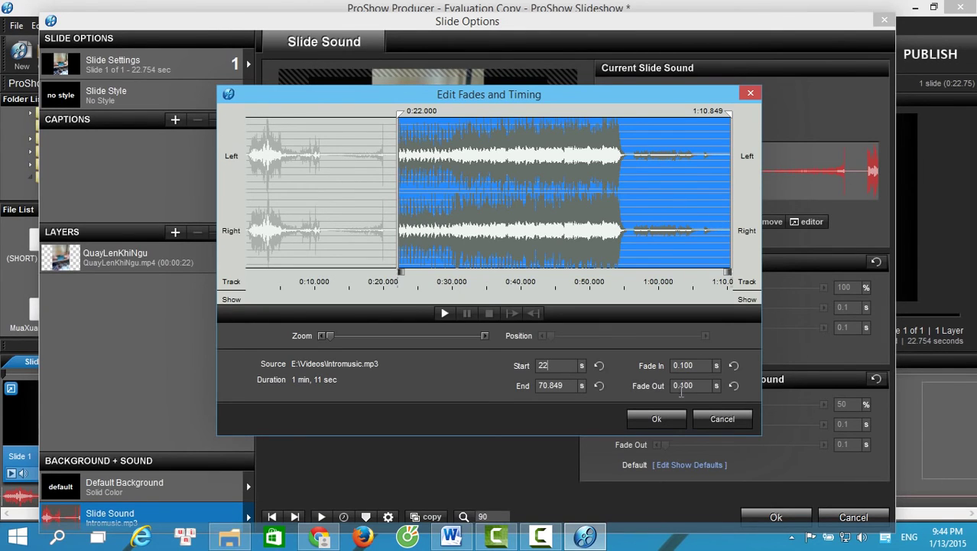
pyautogui.click(667, 423)
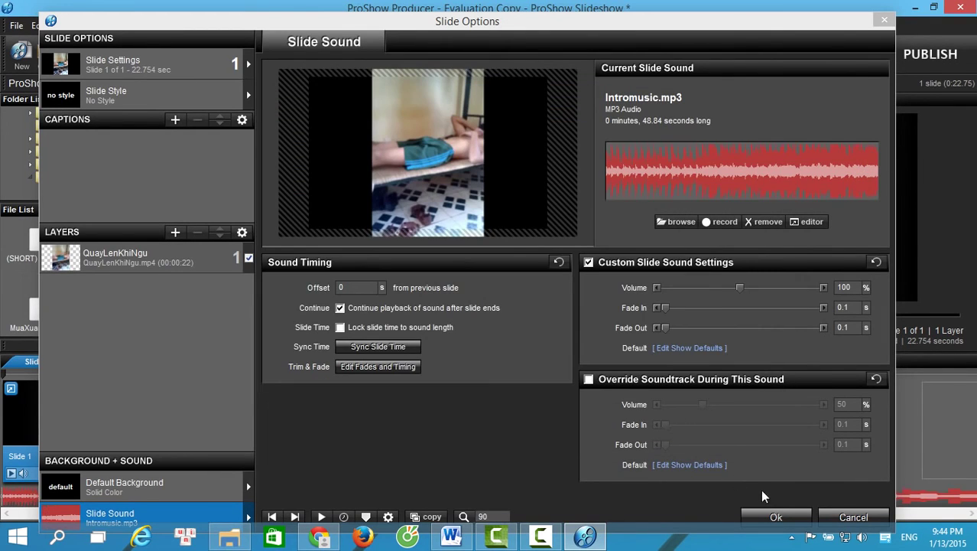
pyautogui.click(774, 517)
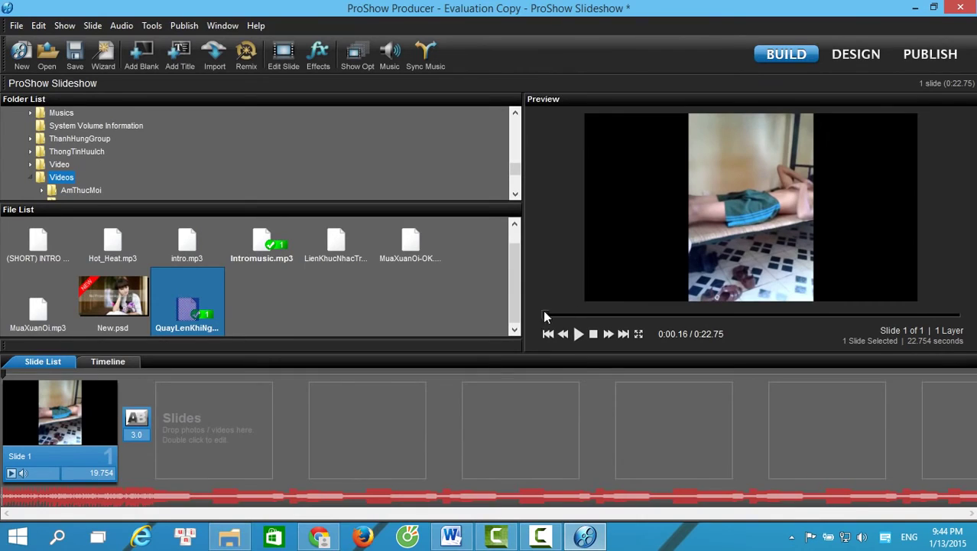
pyautogui.click(579, 334)
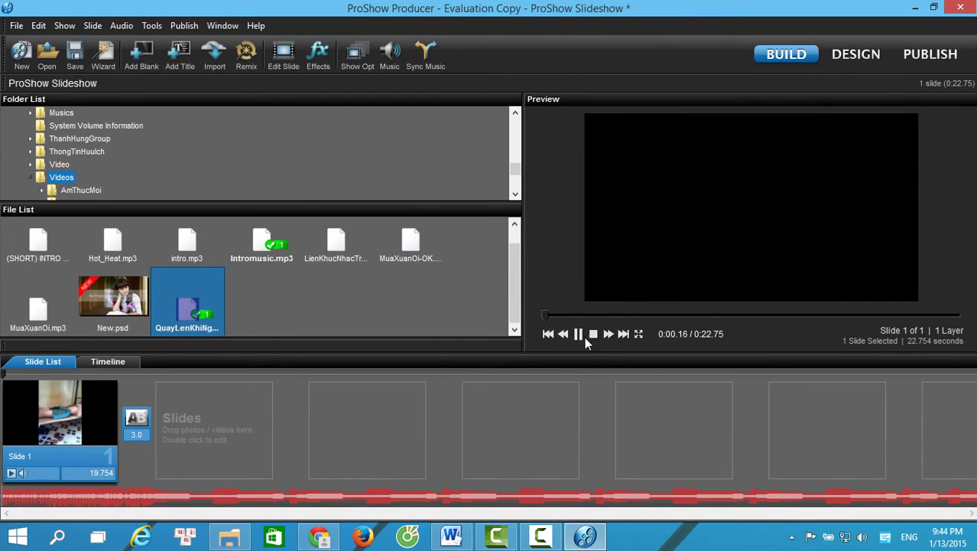